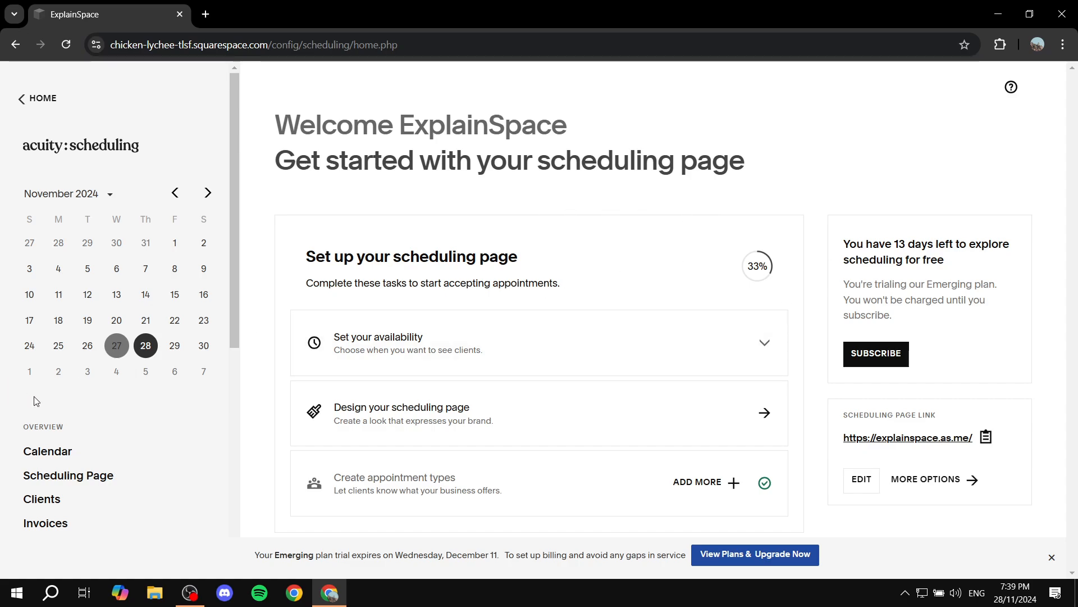
- Open the Appointment Types page in the scheduling business settings
scroll(66, 419, down, 2)
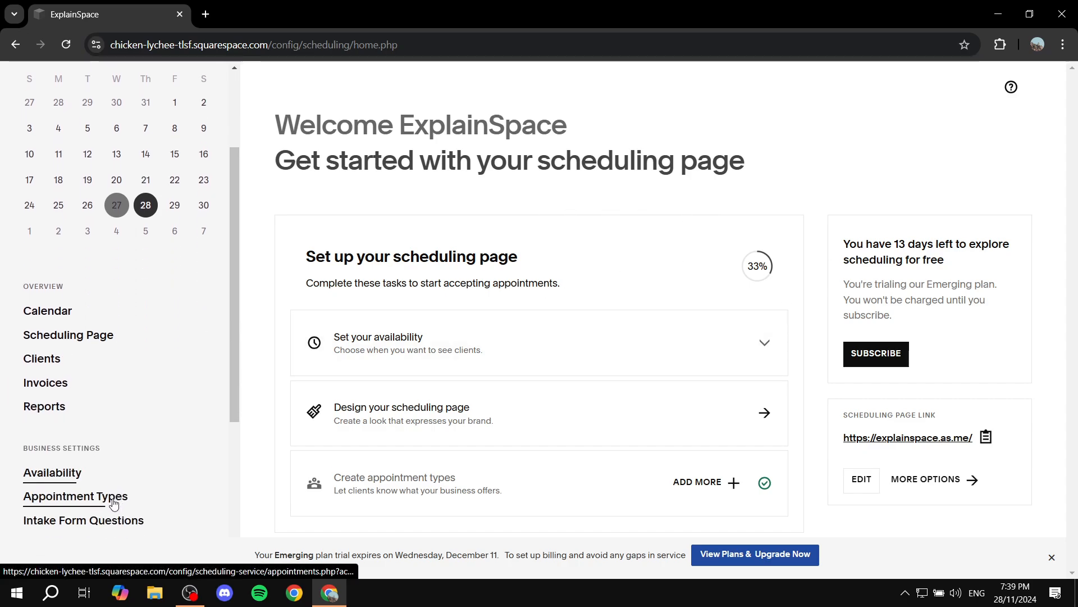
scroll(96, 361, up, 2)
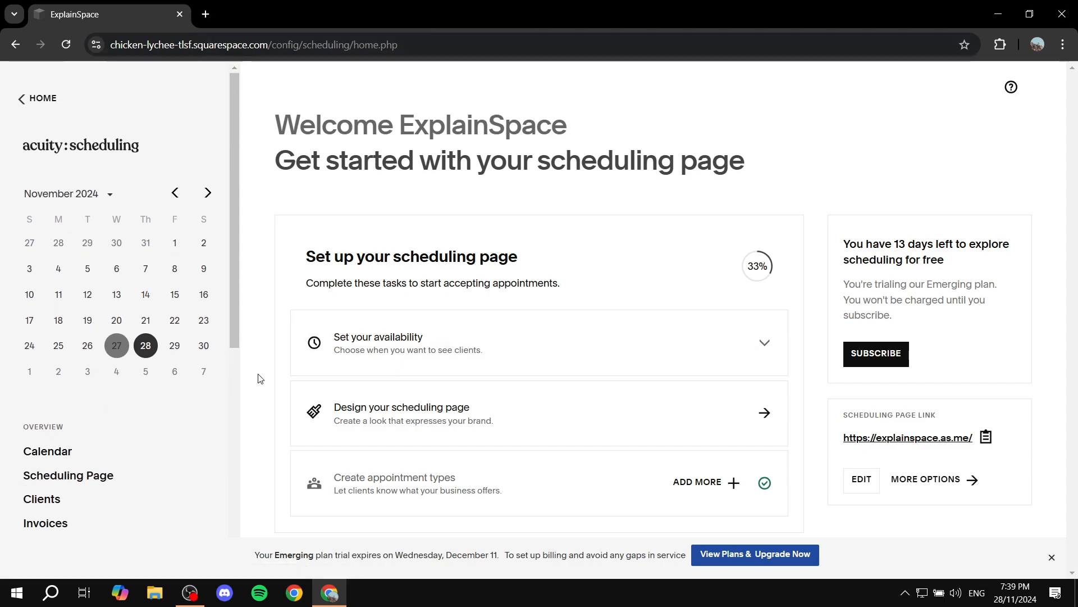
scroll(170, 399, down, 1)
scroll(170, 398, down, 3)
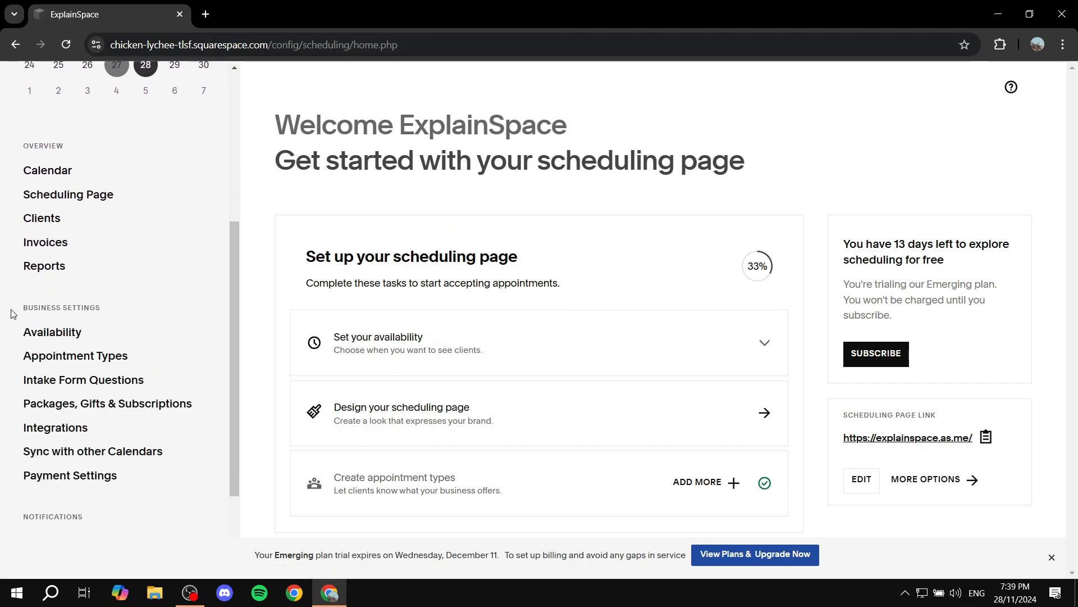
drag(22, 309, 130, 308)
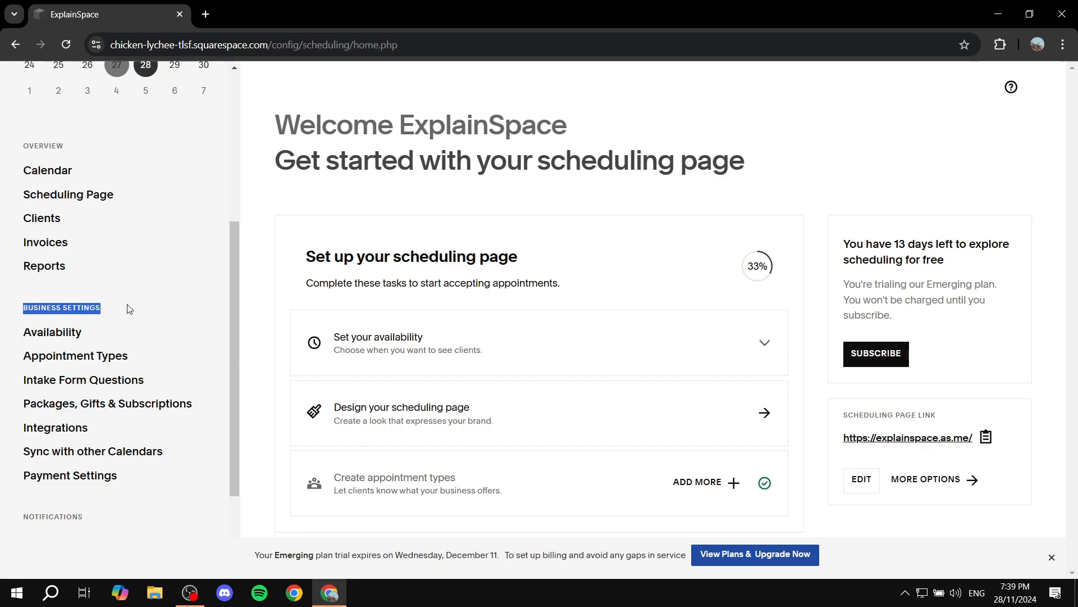
click(129, 308)
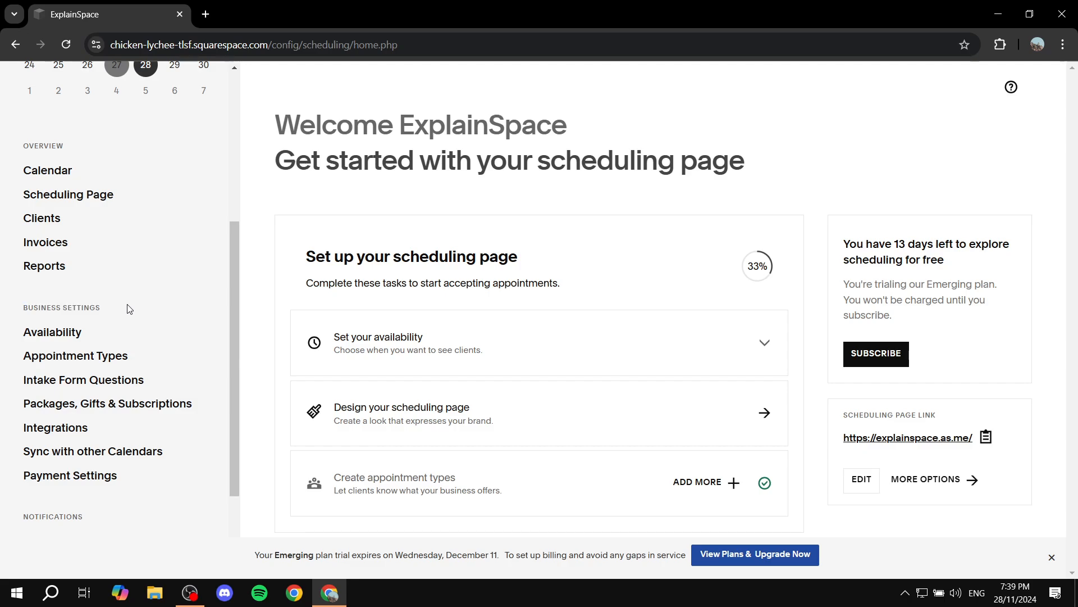
click(101, 357)
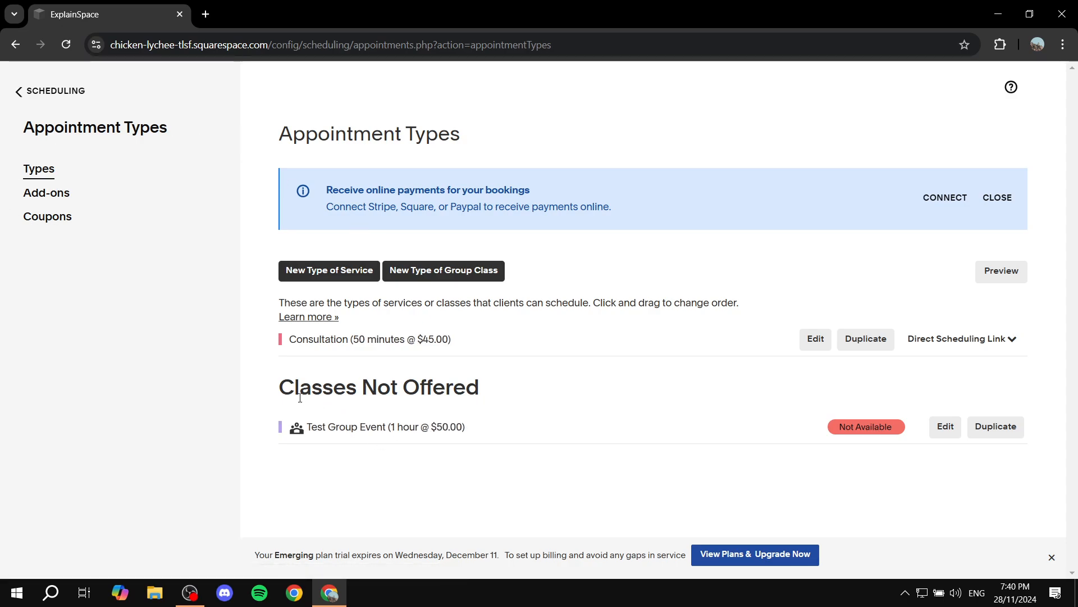
- Dismiss the Emerging plan trial expiry notice on the Appointment Types page
drag(278, 387, 465, 391)
click(498, 395)
click(1052, 557)
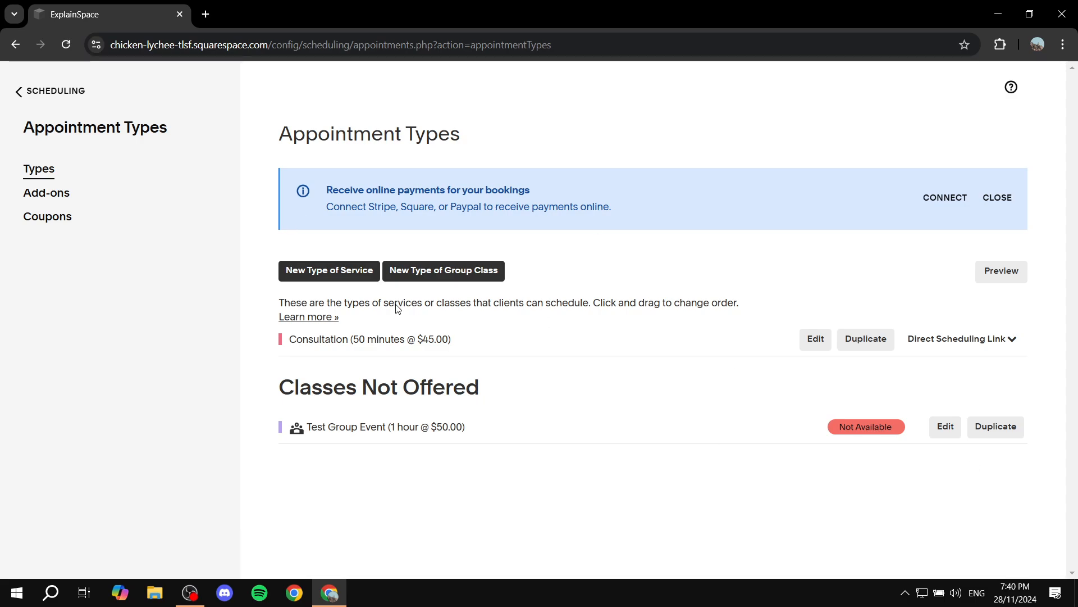
drag(276, 134, 531, 128)
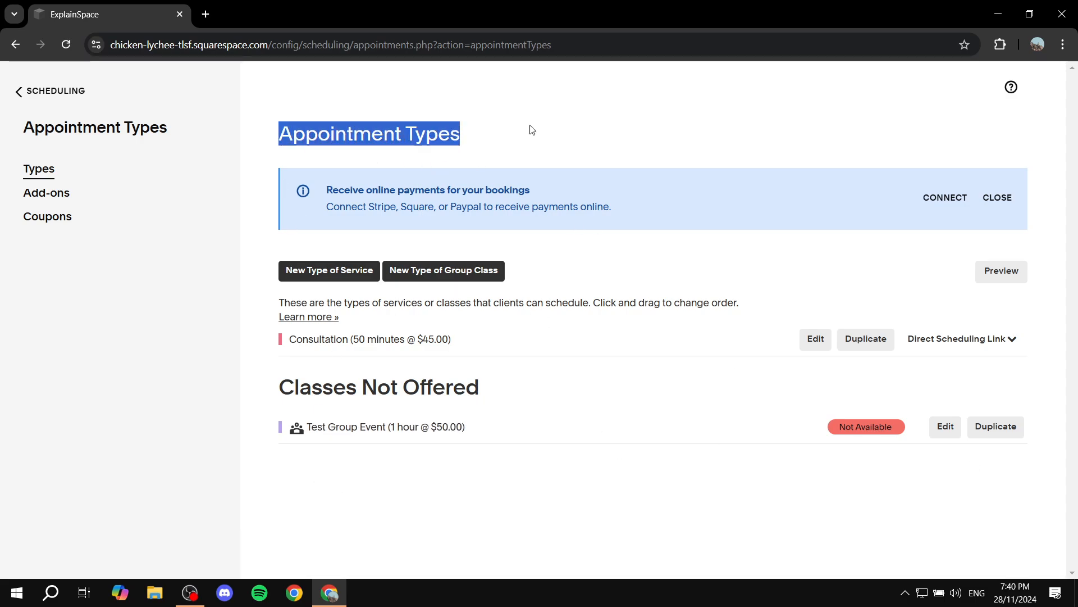
click(544, 131)
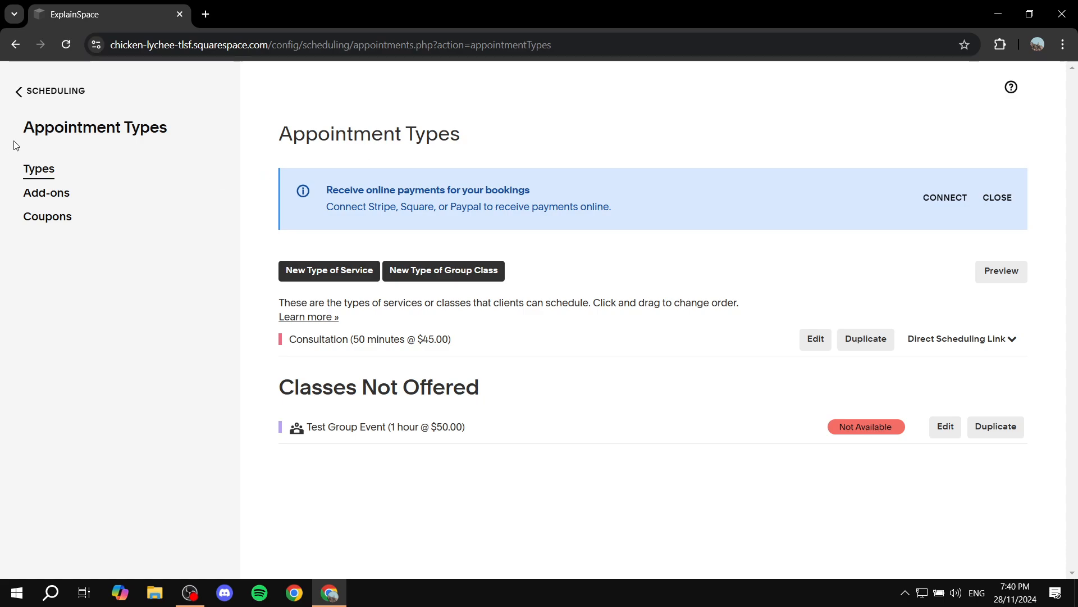
drag(13, 144, 193, 134)
click(201, 138)
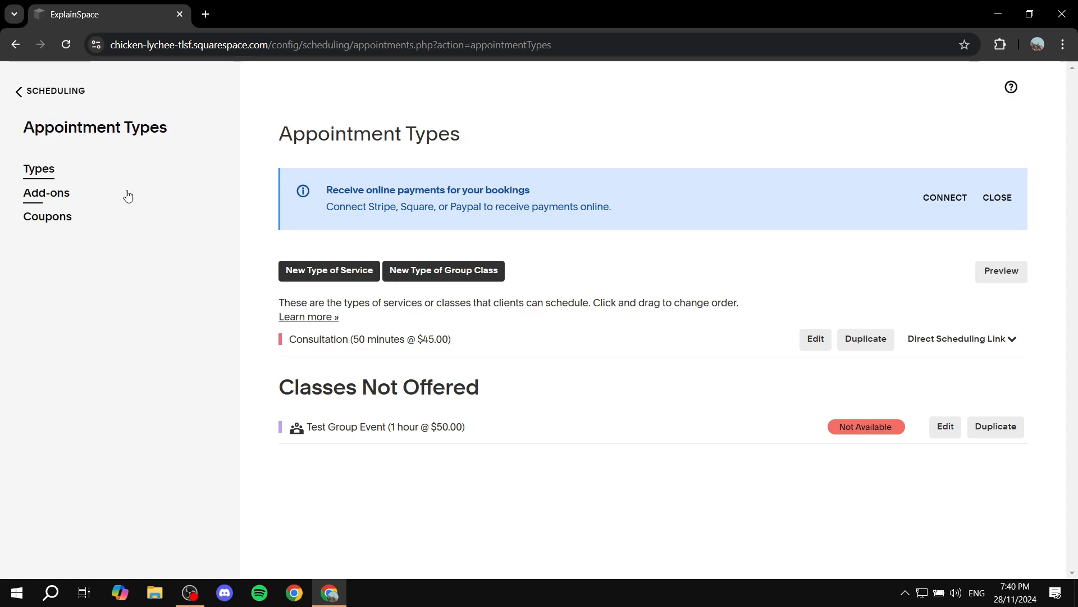
- Start a new add-on for appointment types and name it "Test"
click(62, 197)
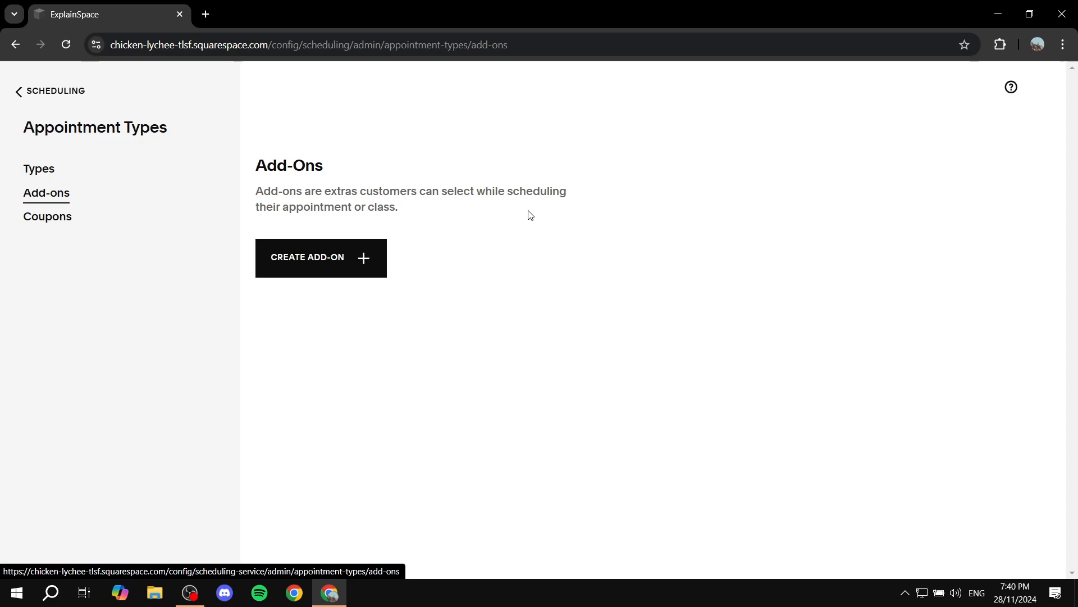
click(327, 259)
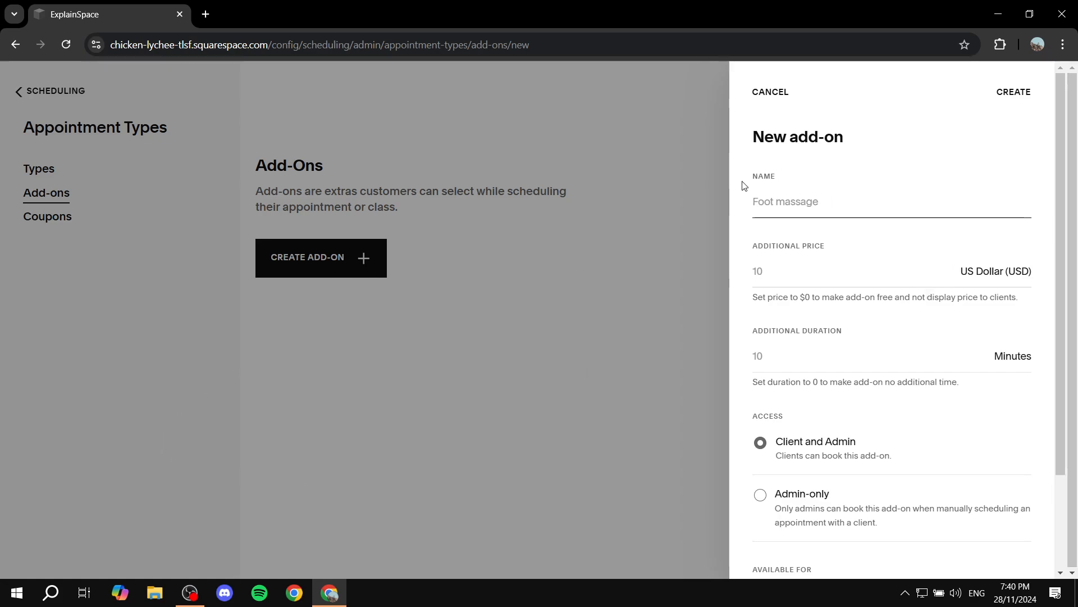
drag(746, 180, 806, 179)
click(835, 210)
text(Test)
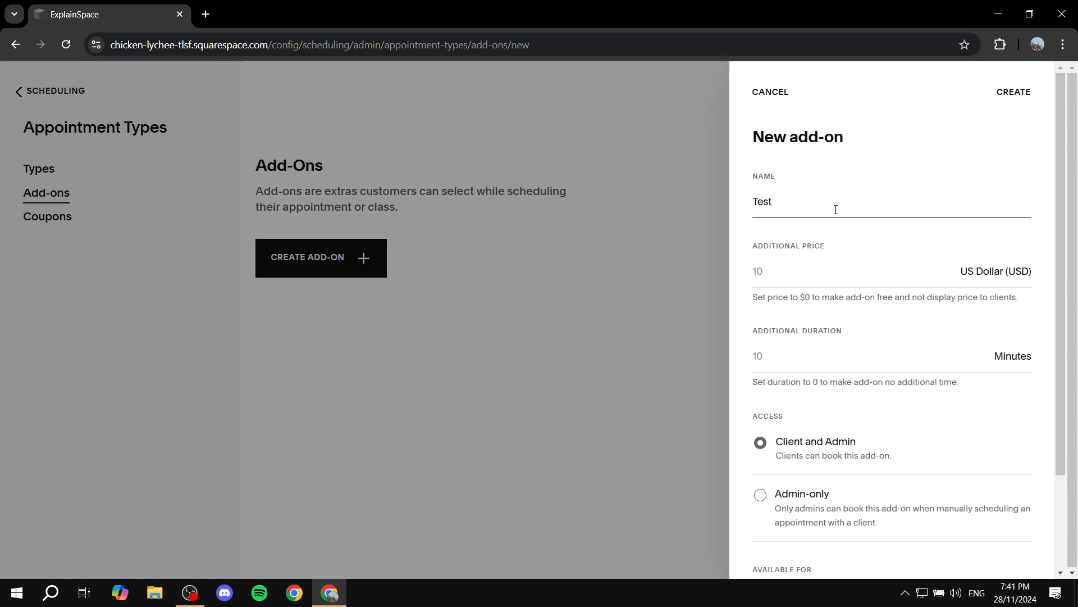
- Set the add-on's additional price to 5 US dollars and its additional duration to 10 minutes
drag(747, 248, 851, 249)
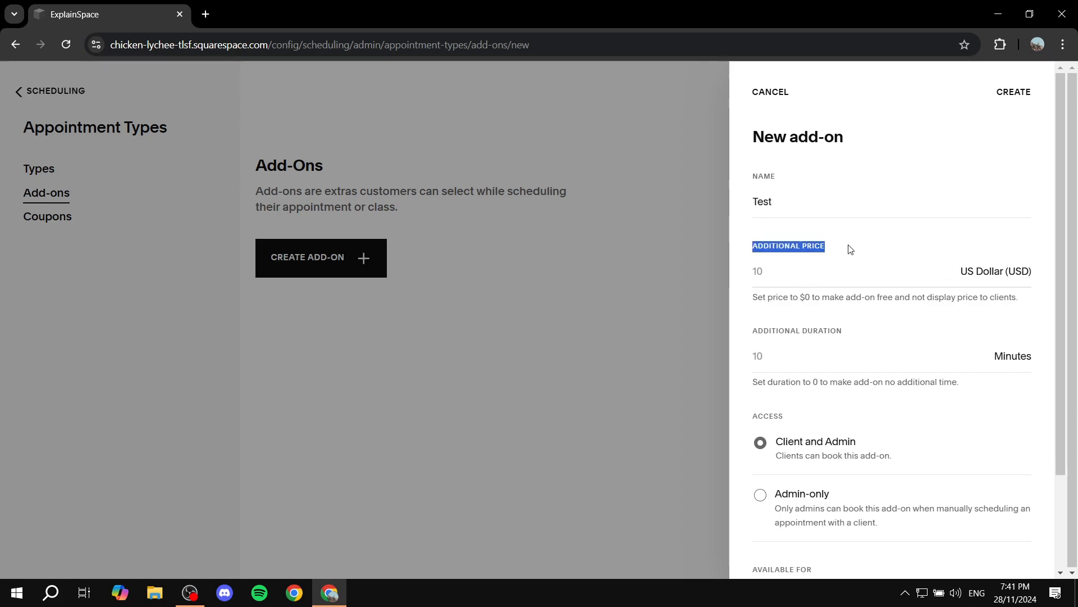
click(851, 248)
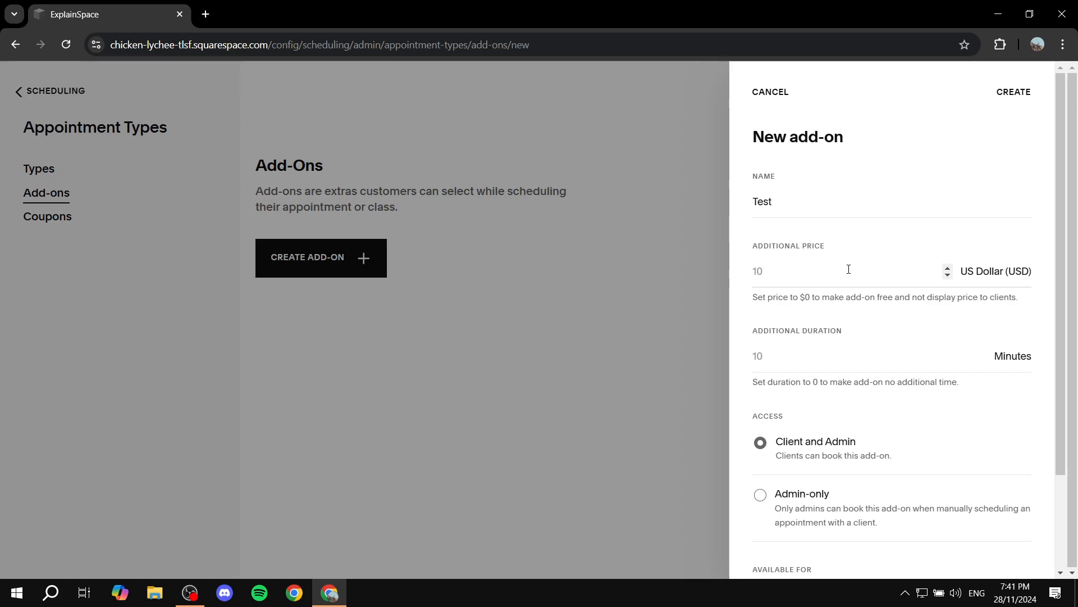
click(848, 270)
click(853, 206)
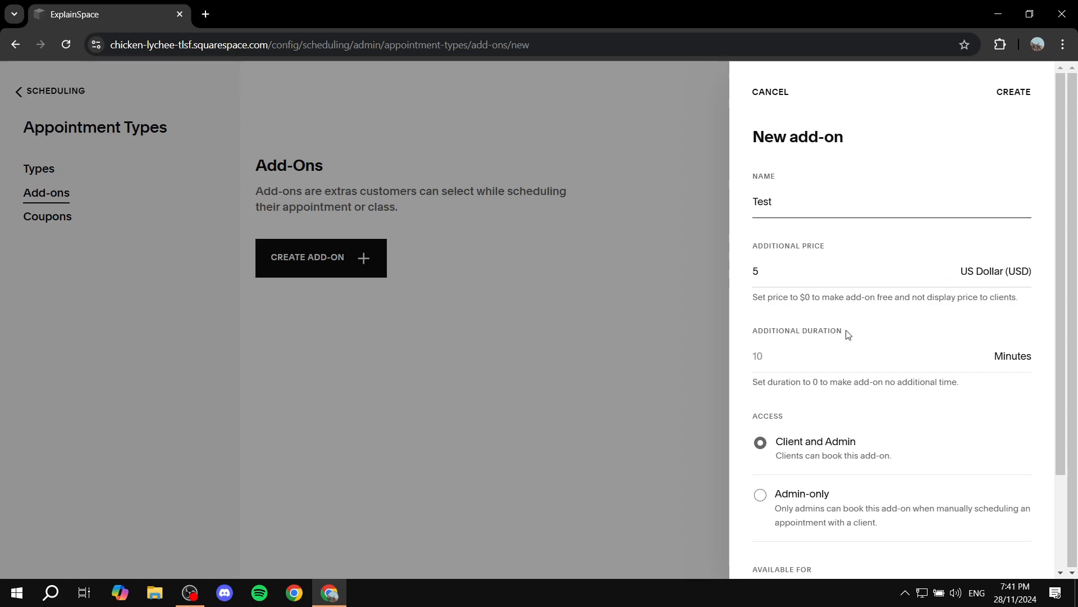
click(821, 356)
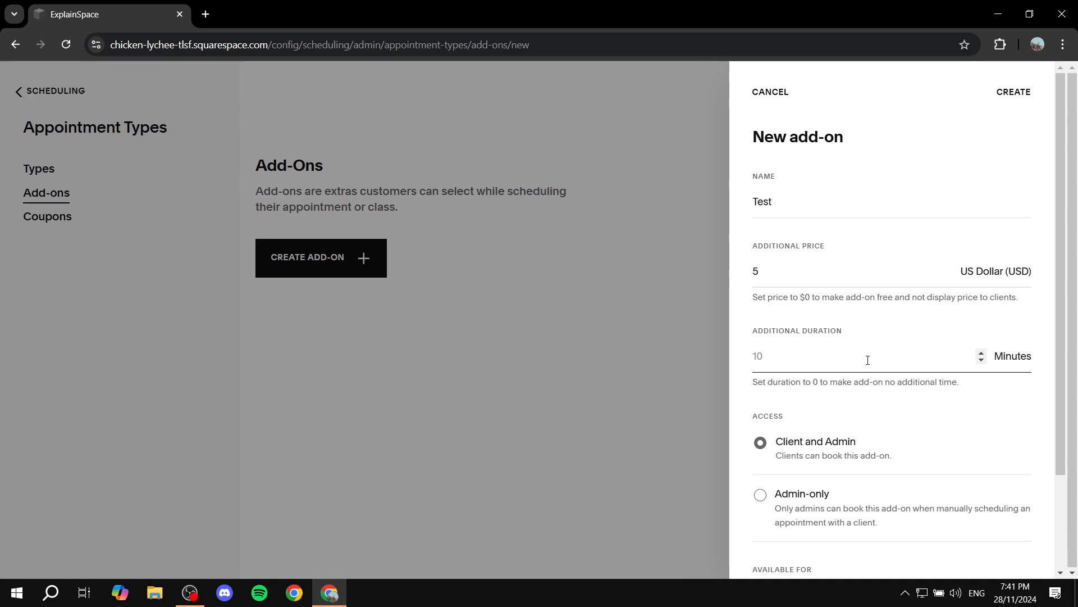
text(10)
click(848, 321)
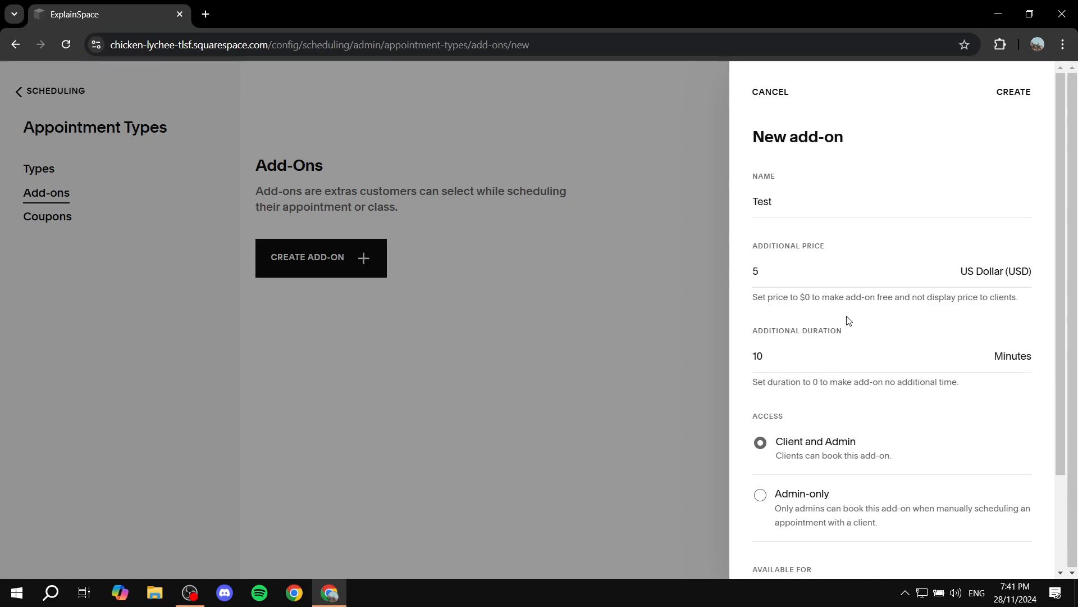
- Make the add-on available for Test Group Event and create it
scroll(845, 318, down, 2)
drag(756, 299, 792, 294)
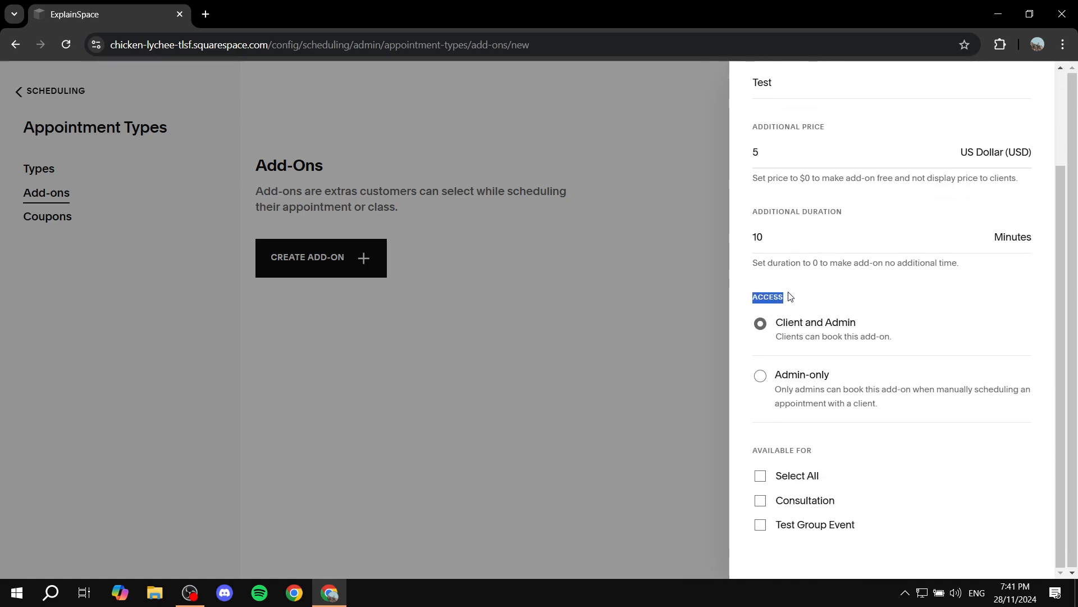
click(794, 294)
drag(750, 455, 834, 444)
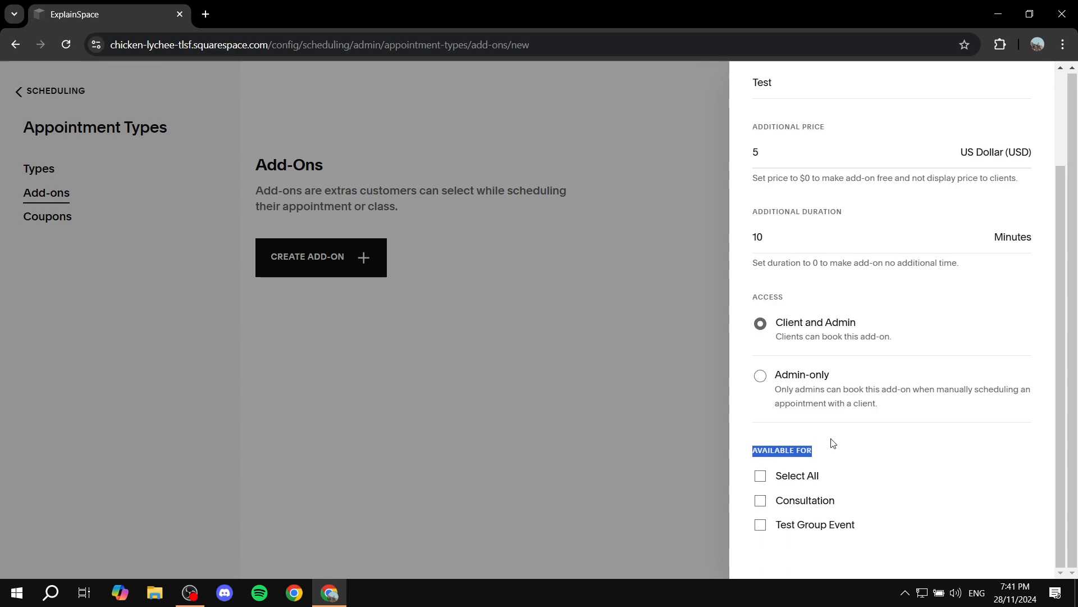
click(892, 475)
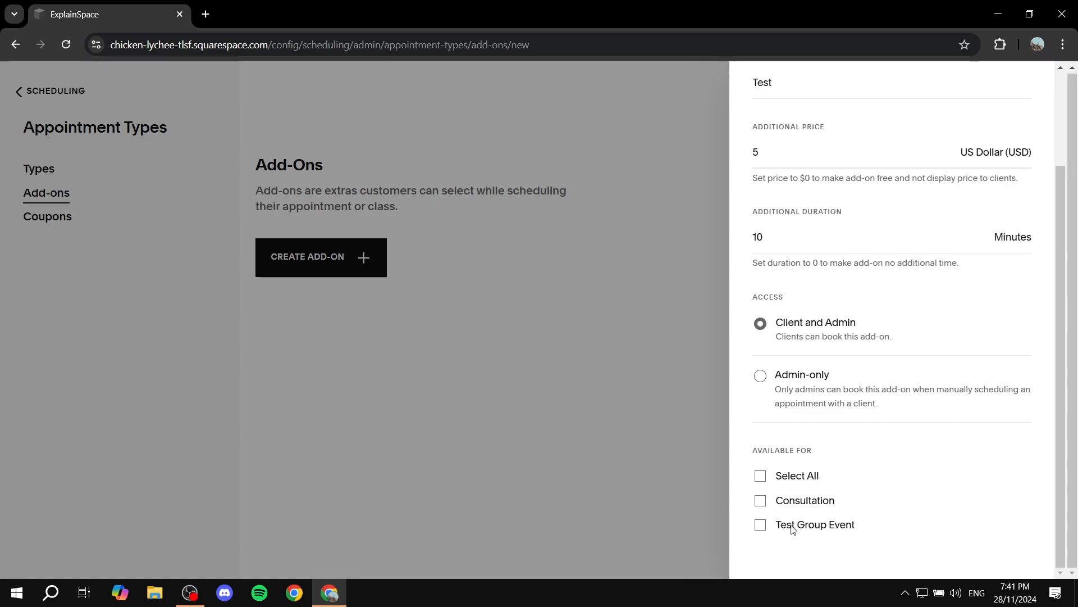
click(762, 527)
scroll(808, 466, up, 3)
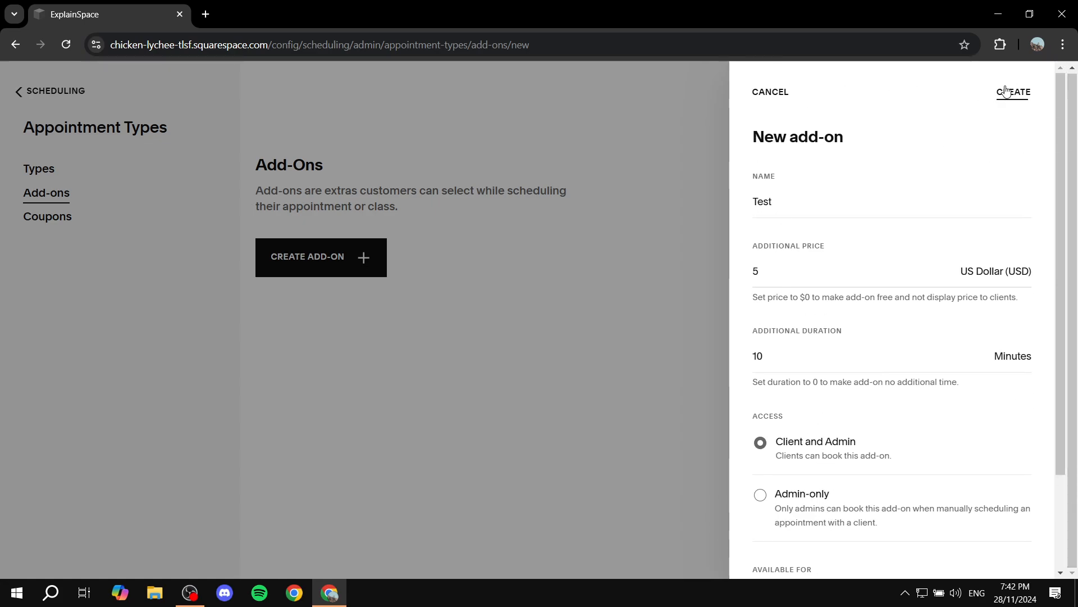
click(1007, 91)
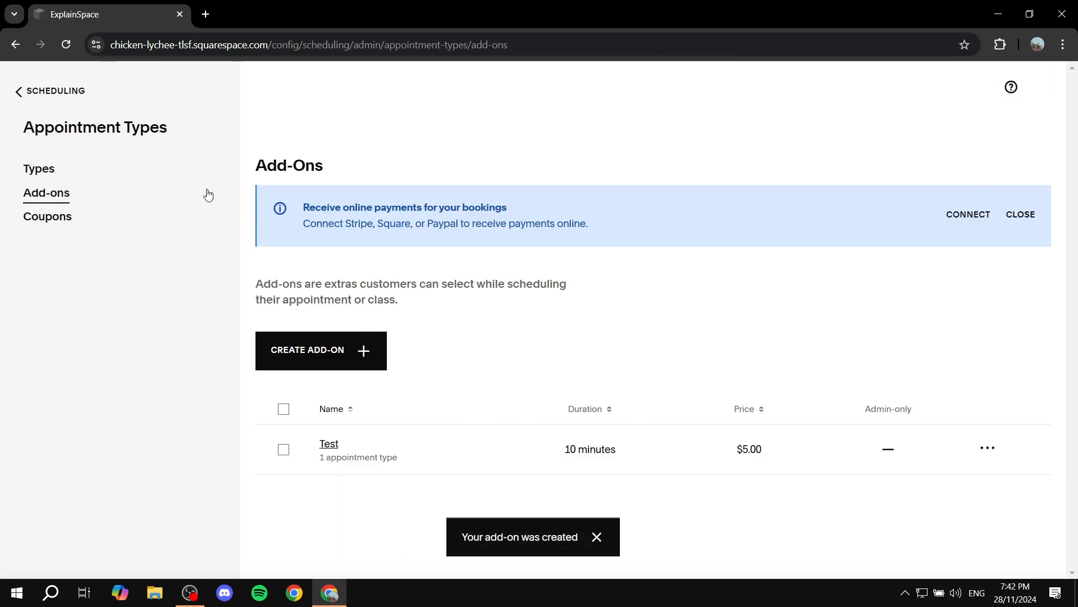
- Look through the Types, Coupons and Add-ons pages of the appointment types settings
click(65, 168)
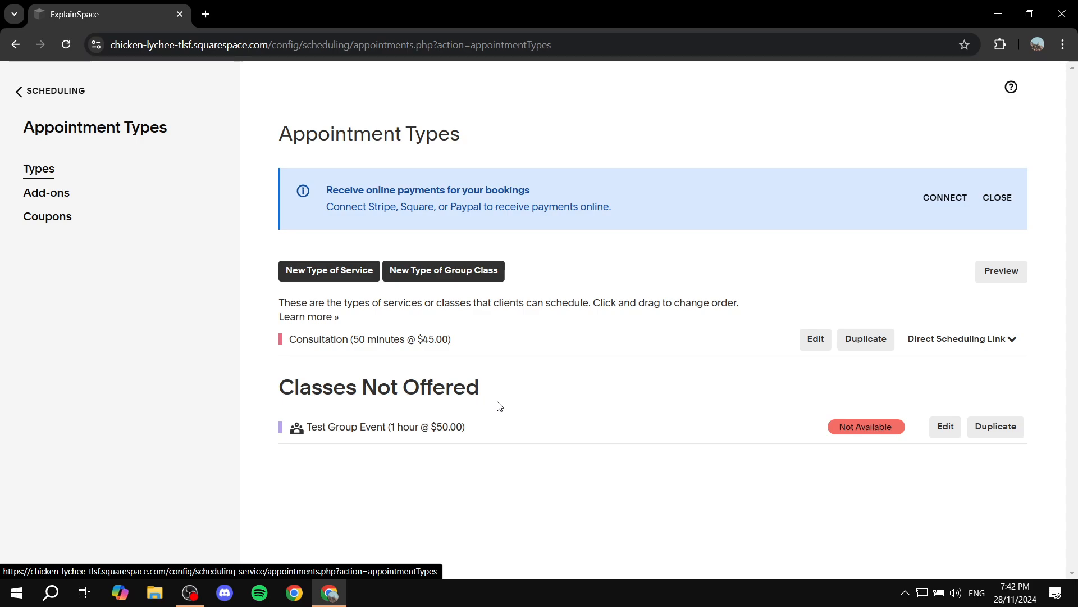
click(72, 219)
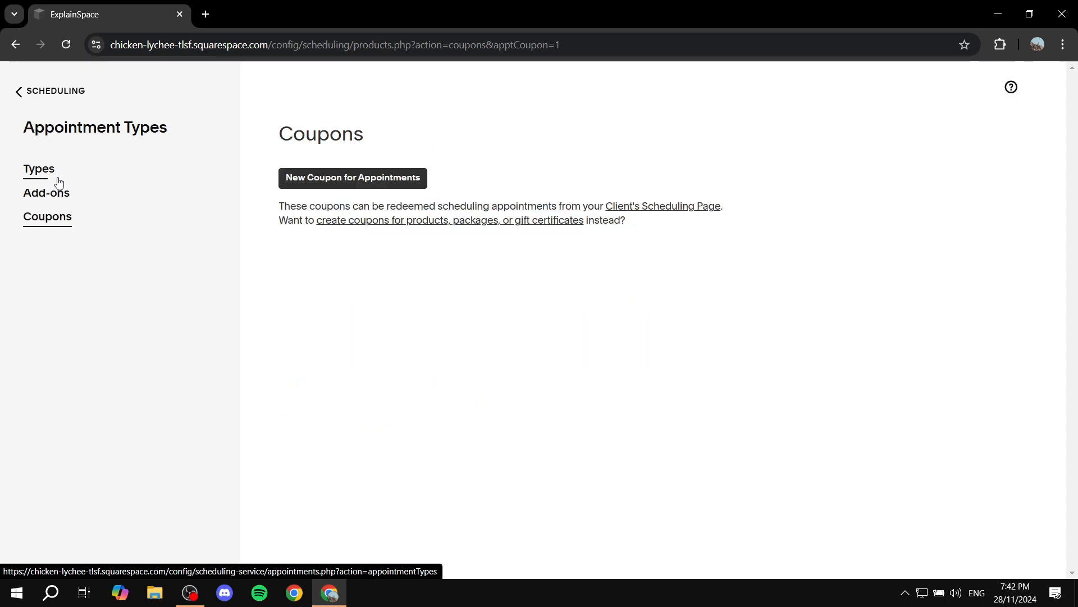
click(59, 197)
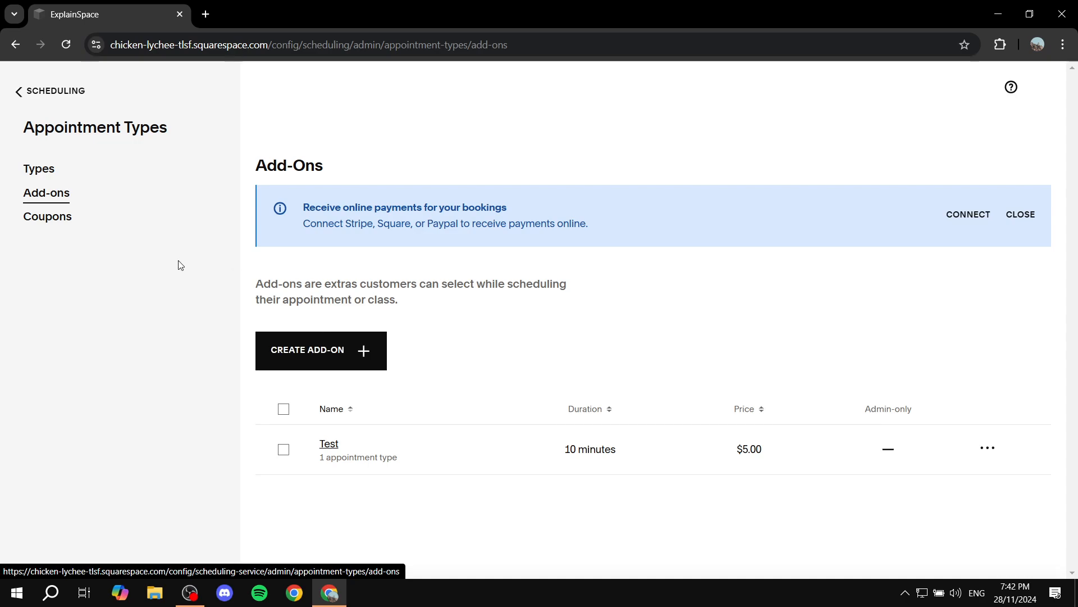
- Start a new coupon for appointments with the coupon code 123
click(47, 218)
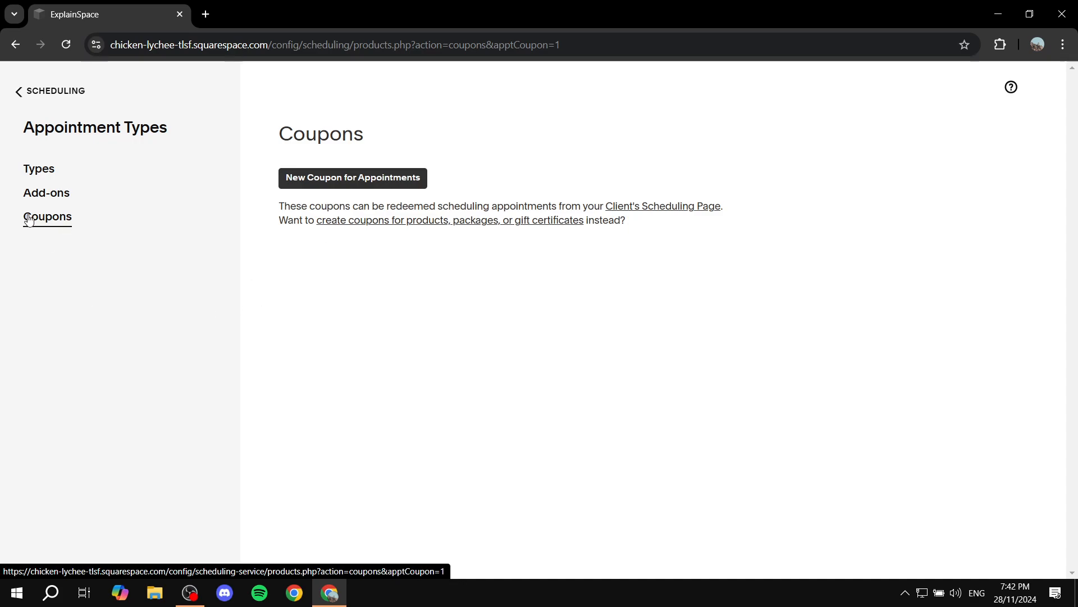
click(329, 184)
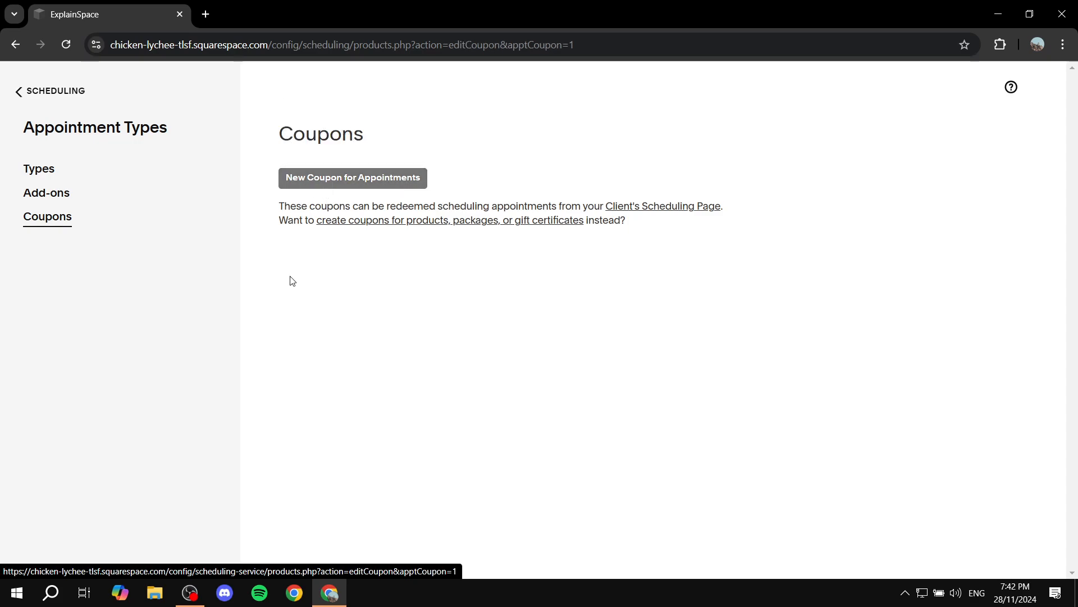
click(371, 231)
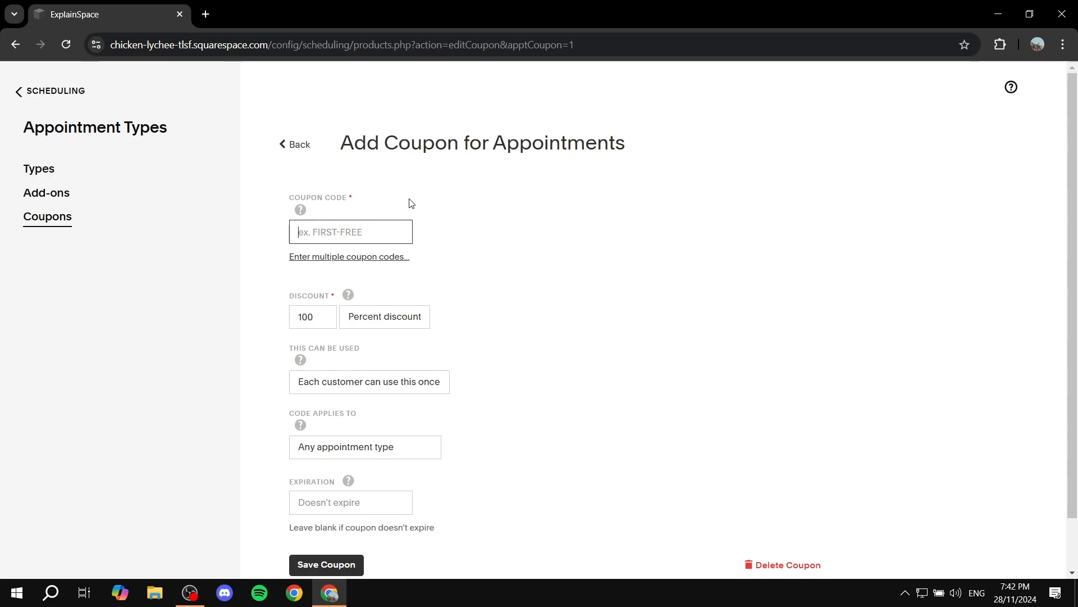
text(123)
click(478, 228)
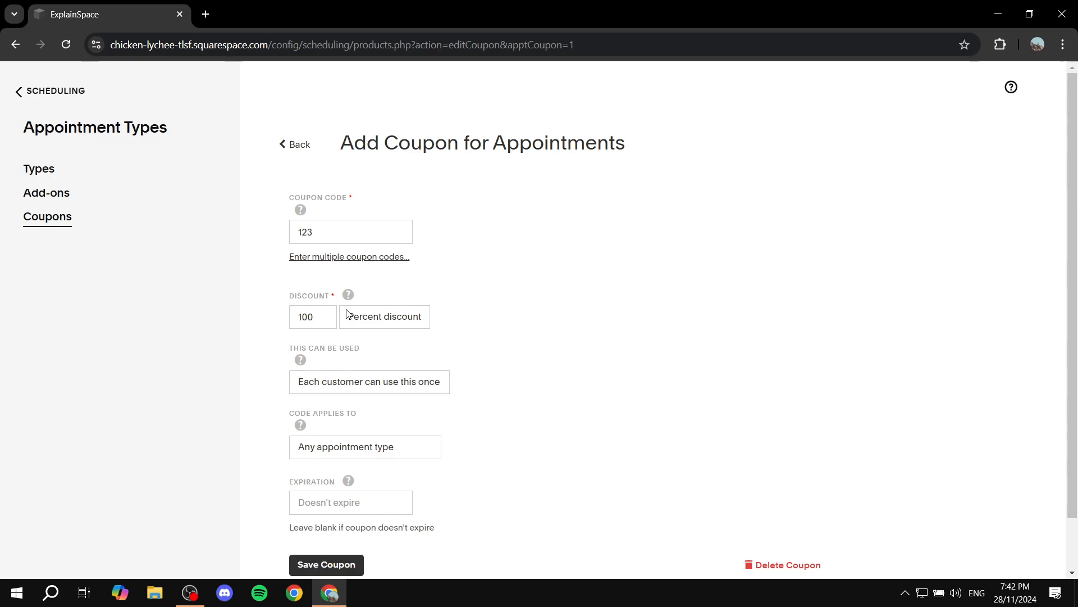
drag(297, 306, 347, 294)
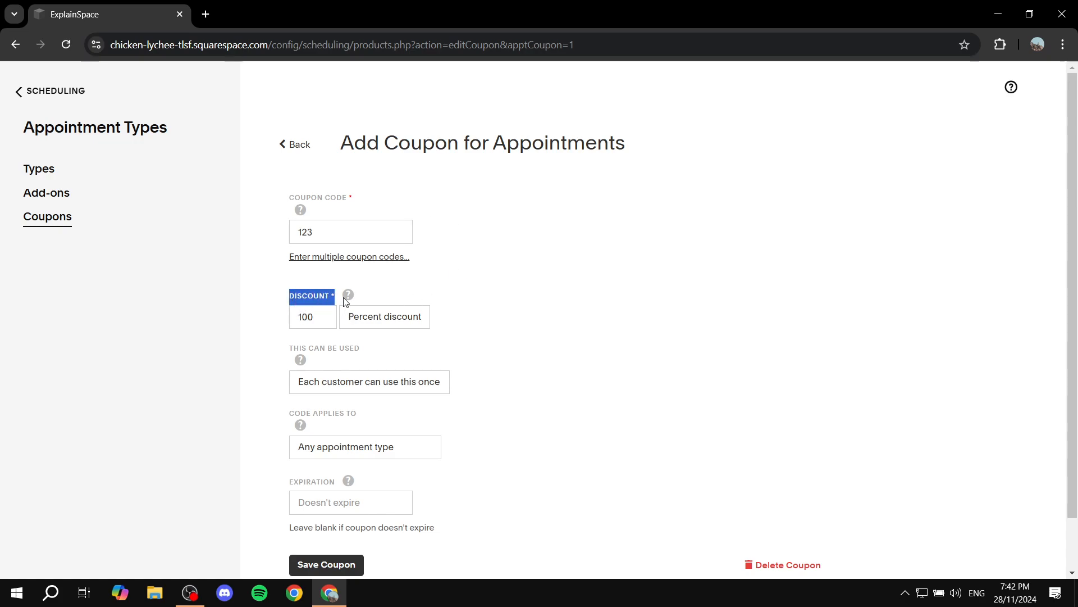
click(437, 307)
click(390, 325)
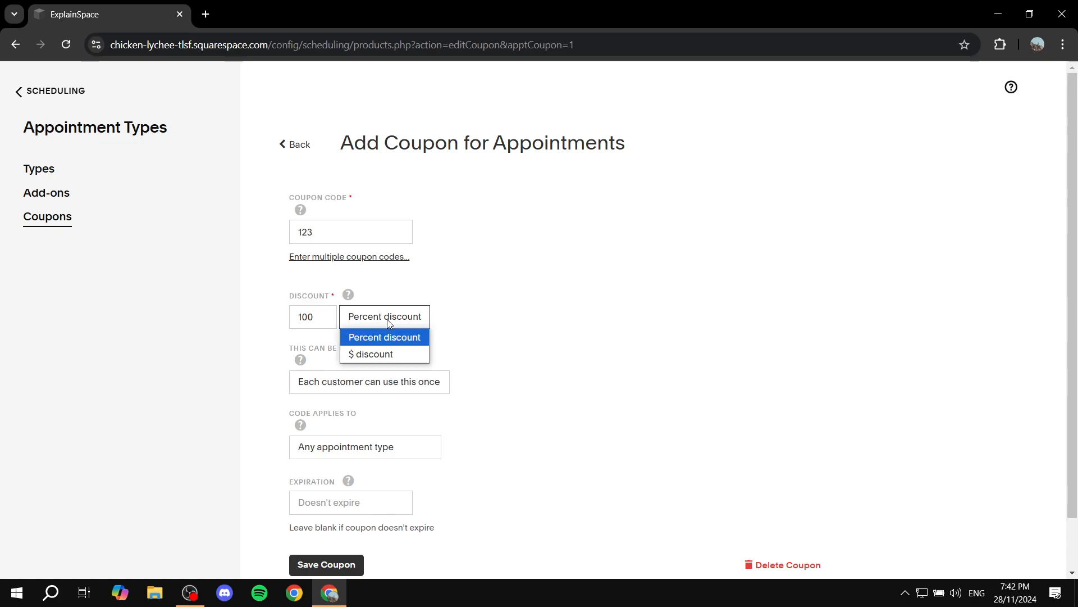
click(386, 354)
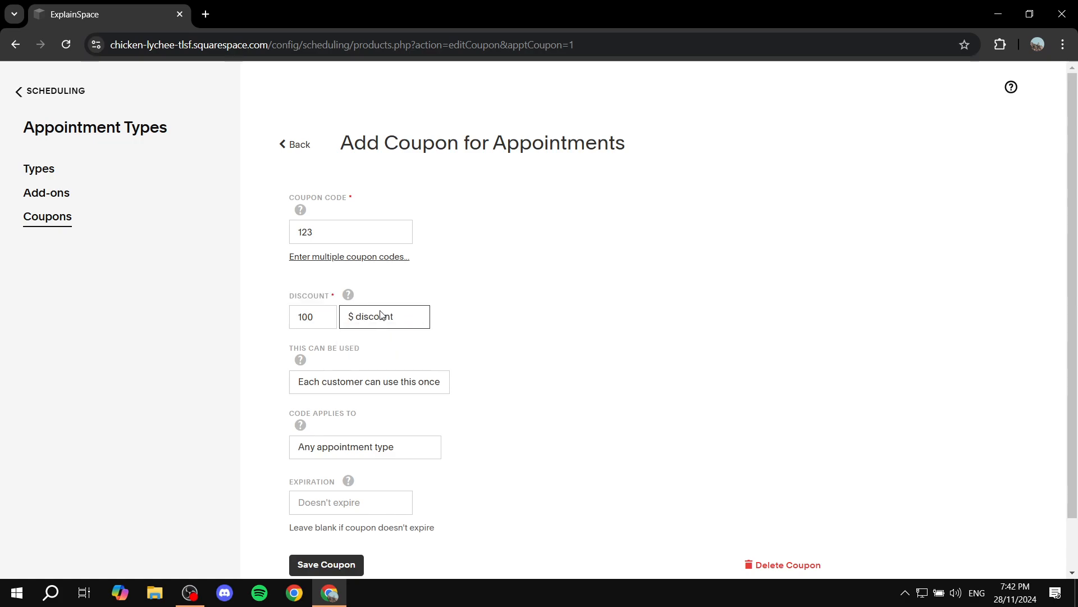
click(383, 316)
click(392, 336)
- Set the coupon's percent discount to 50
double_click(321, 318)
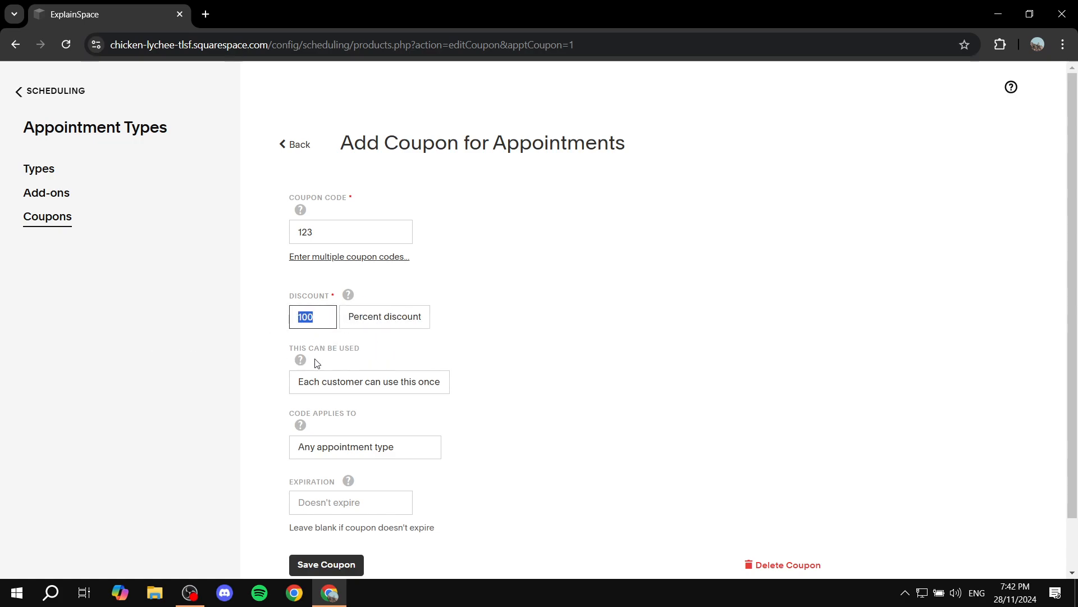
text(50)
click(533, 328)
drag(314, 320, 219, 338)
click(252, 328)
- Try the coupon's total number of uses and unlimited uses options, and return the limit to "Each customer can use this once"
scroll(252, 329, down, 2)
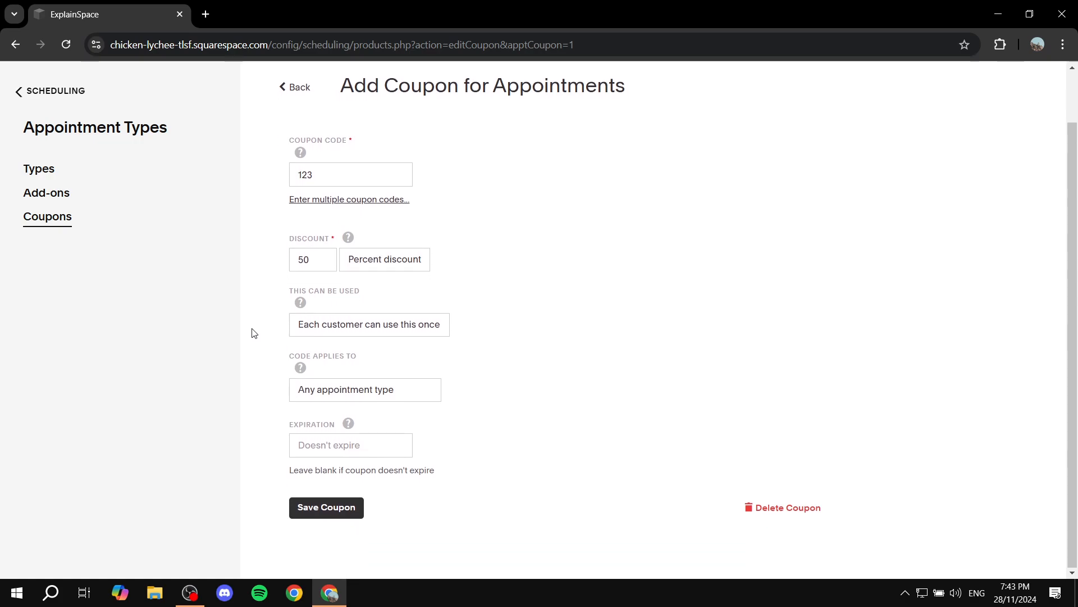
drag(280, 296, 364, 289)
click(369, 287)
click(398, 327)
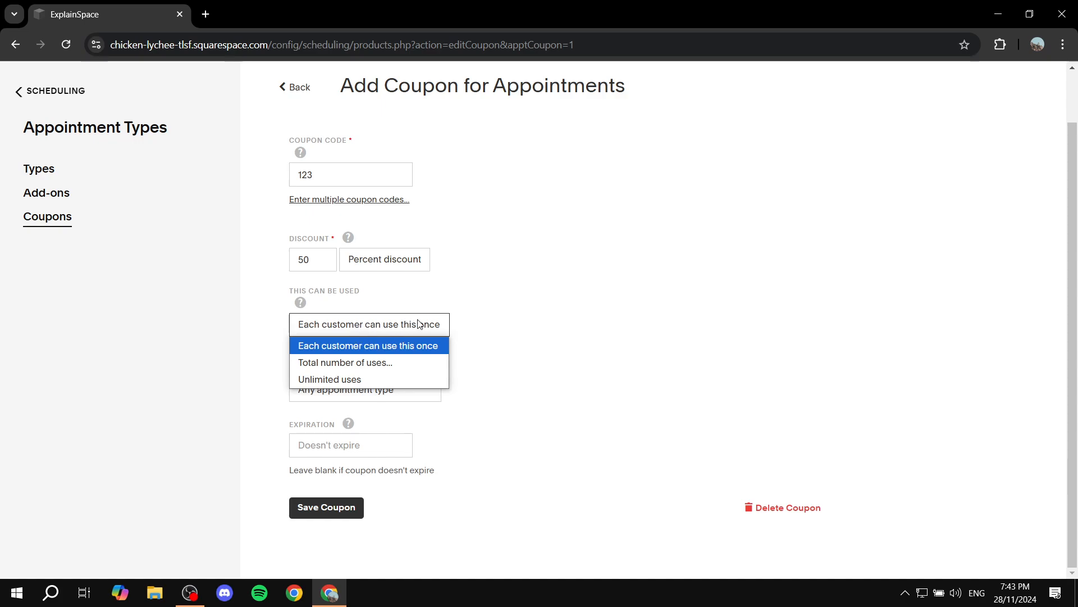
click(371, 364)
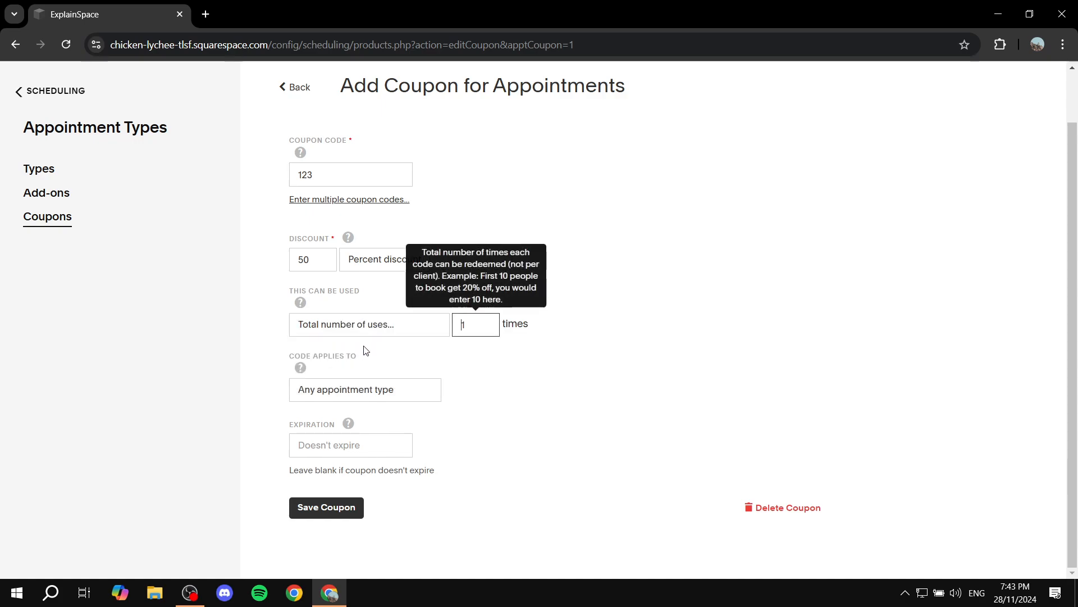
click(391, 328)
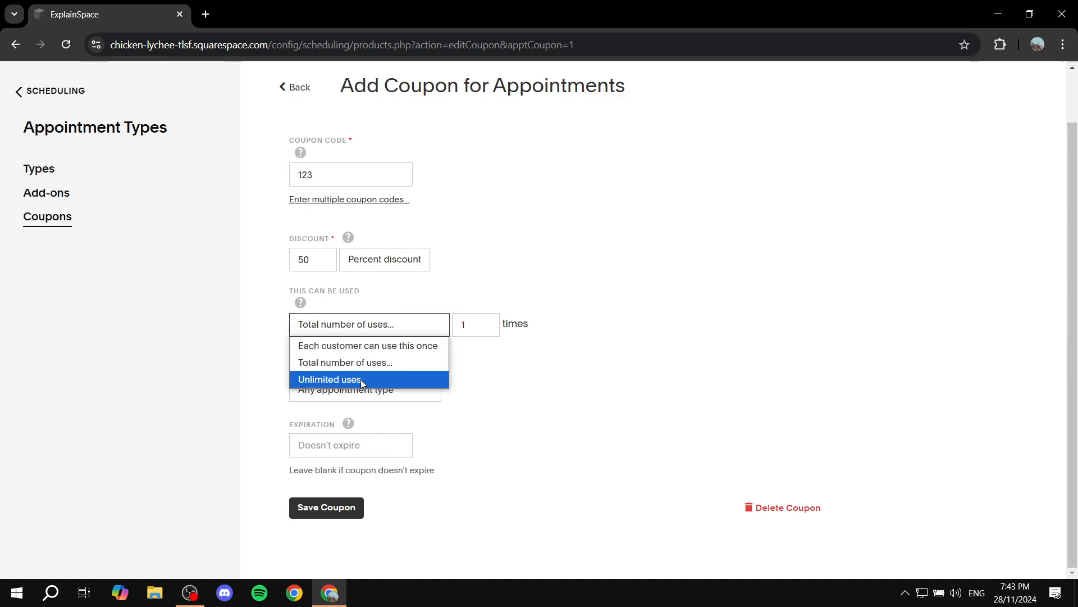
click(361, 379)
click(379, 326)
click(393, 345)
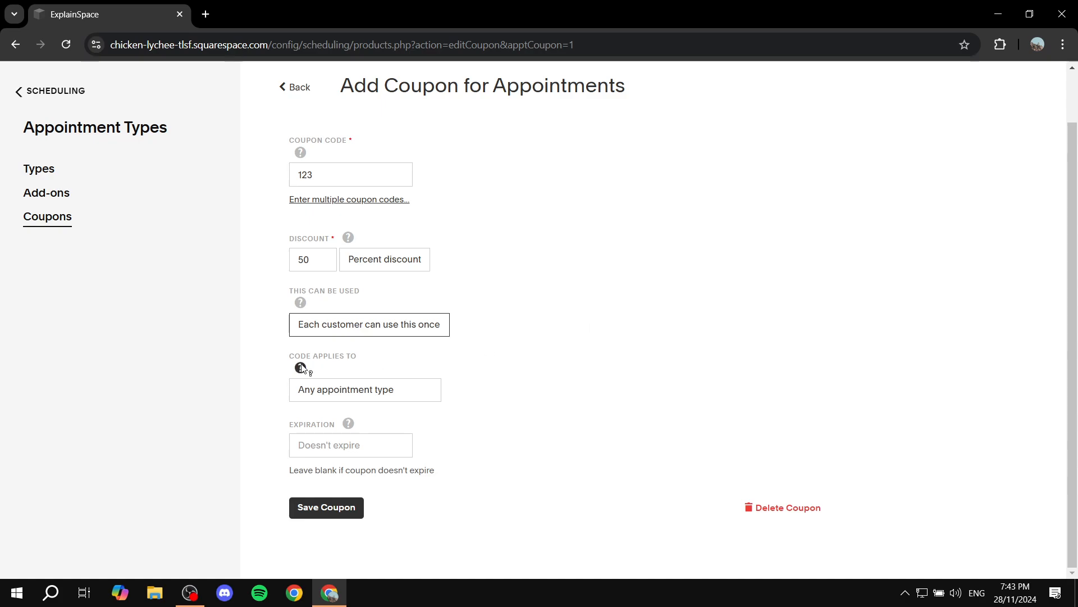
- Try limiting the coupon code to "Just these appointment types", and set it back to "Any appointment type"
drag(280, 358, 415, 356)
click(419, 356)
click(396, 388)
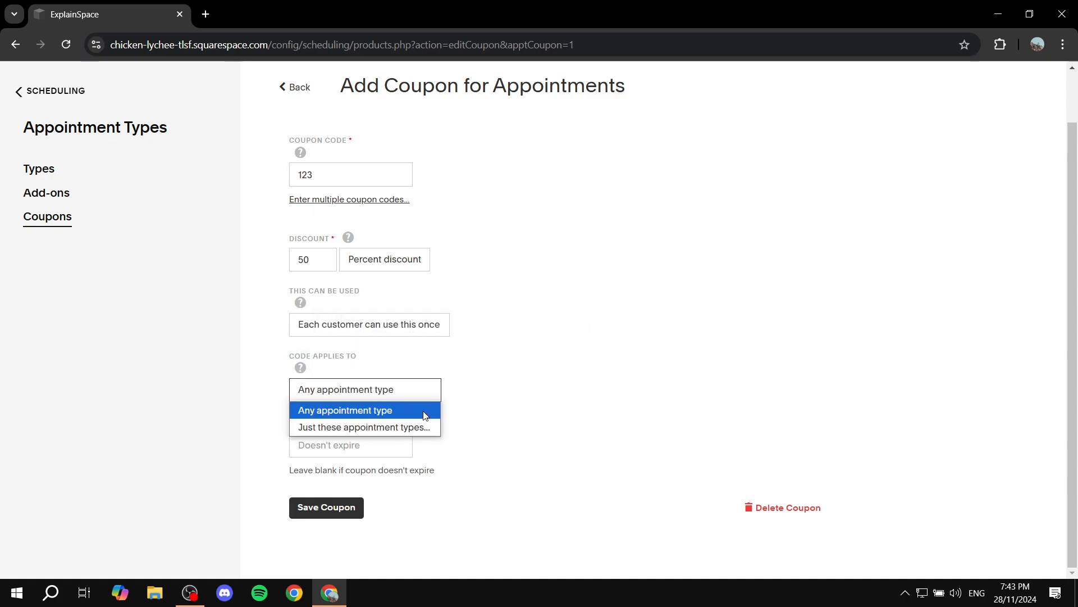
click(396, 428)
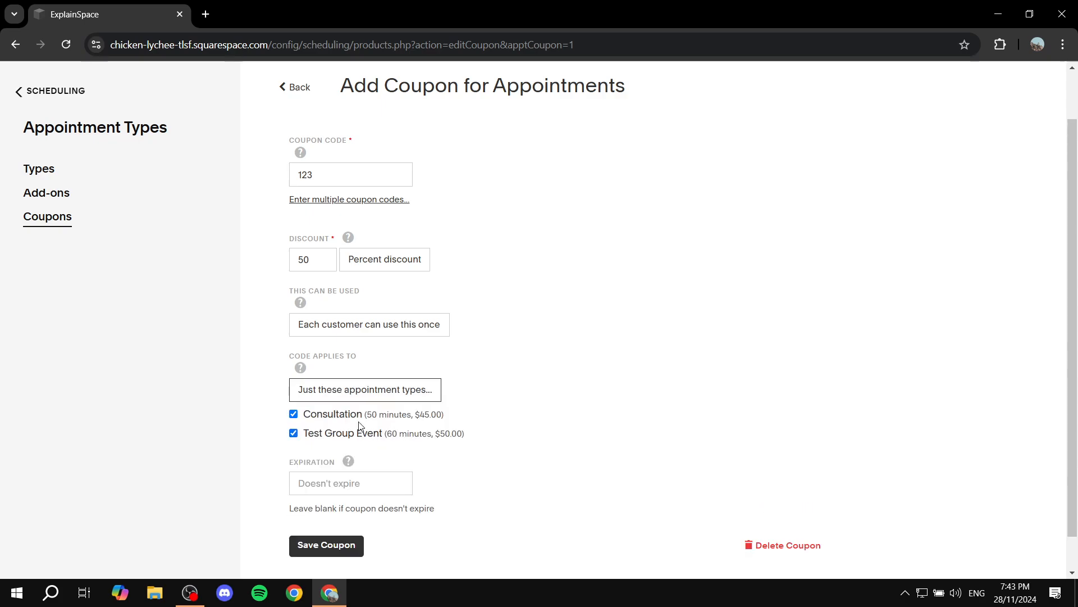
click(373, 391)
click(381, 409)
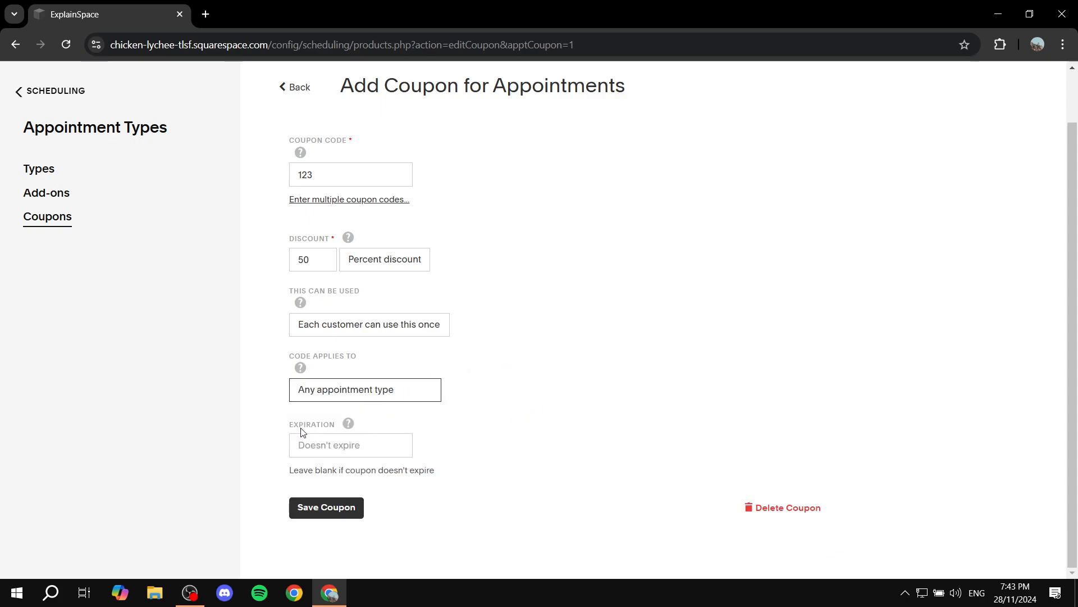
- Set the coupon's expiration date to 12/05/2024 and save the coupon
click(348, 423)
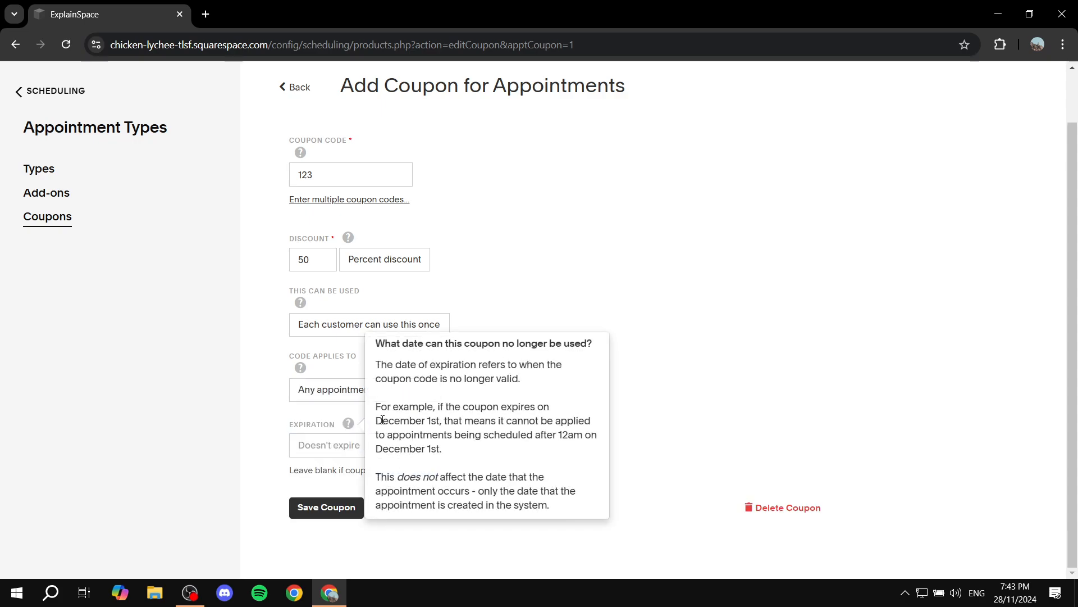
click(298, 444)
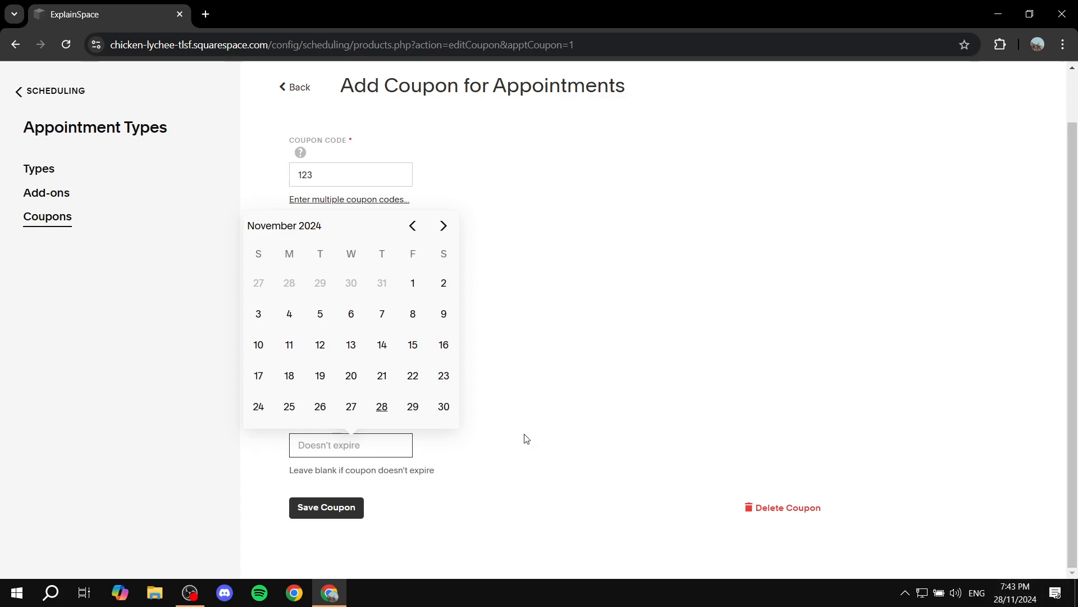
click(439, 226)
click(380, 285)
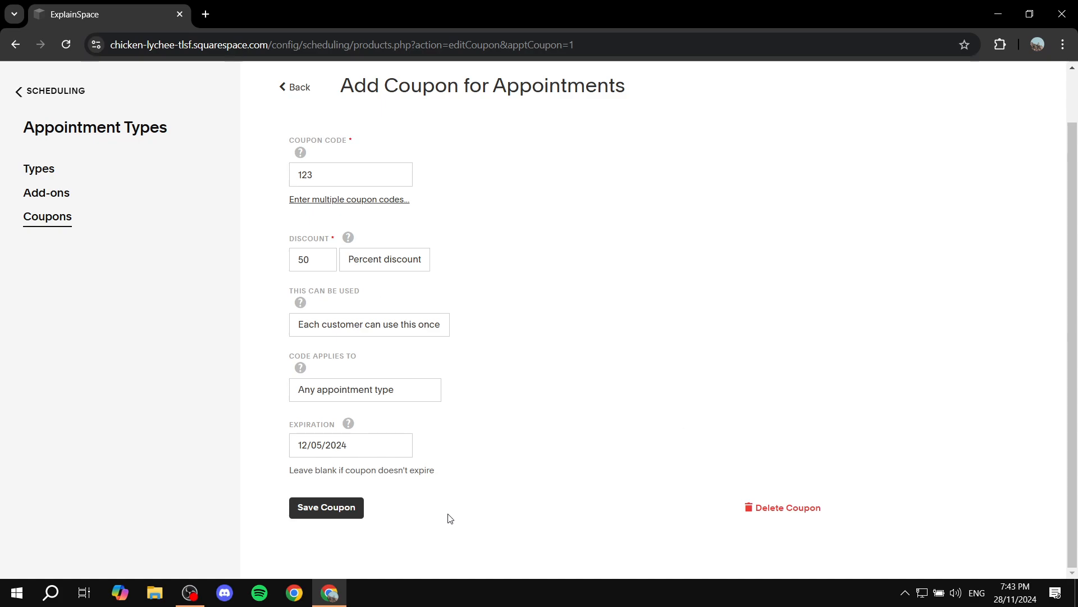
click(327, 517)
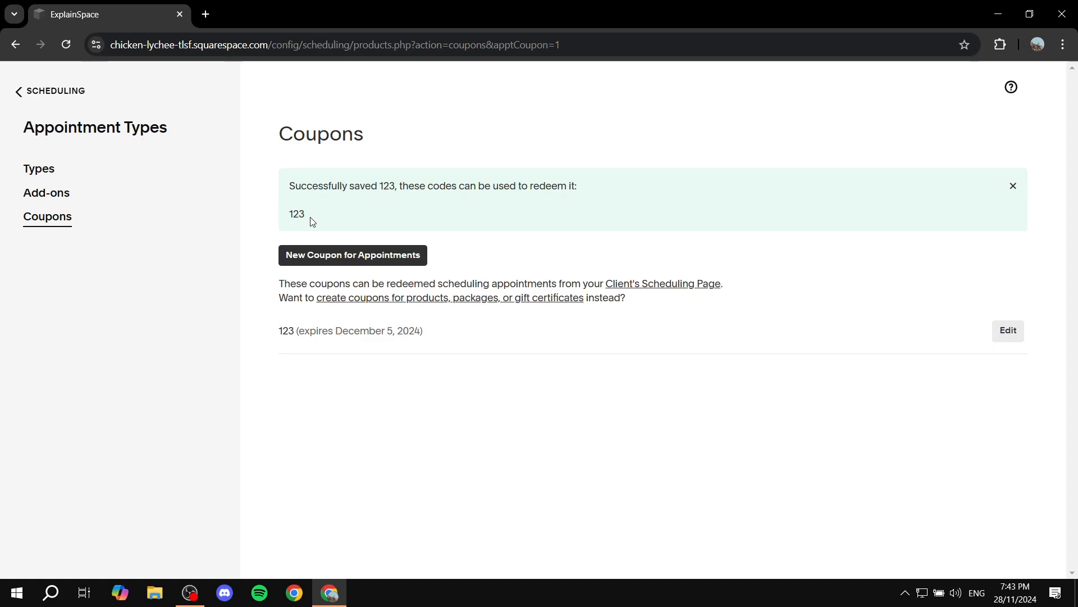
click(278, 221)
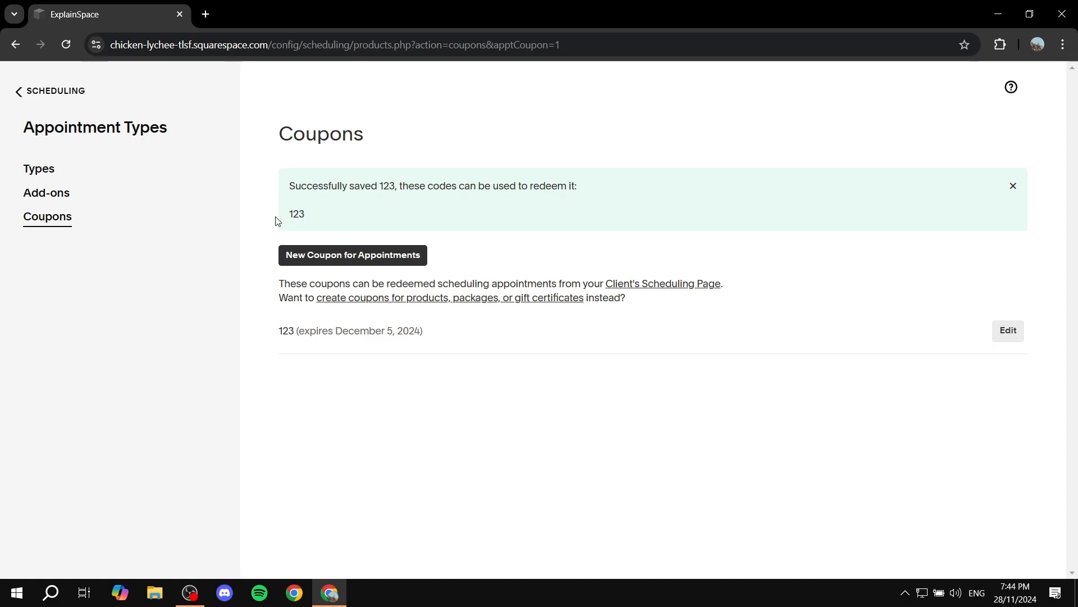